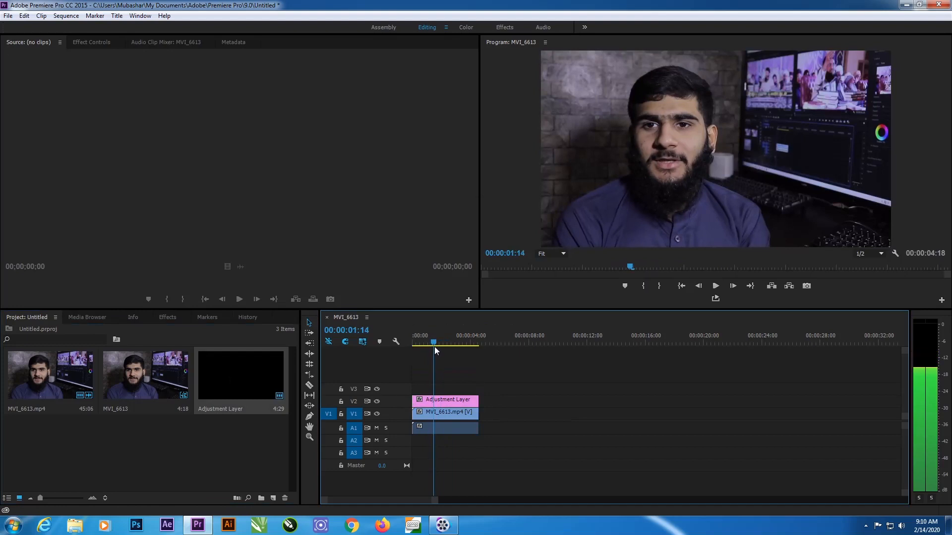
# Select the adjustment layer on V2 and set its Basic Correction temperature to -40
pyautogui.moveTo(435, 347); pyautogui.dragTo(436, 349)
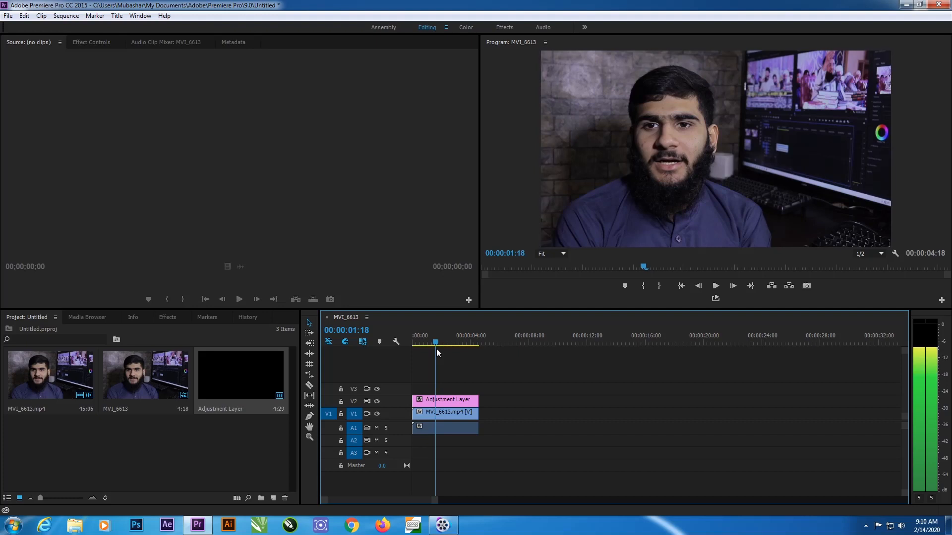
pyautogui.moveTo(437, 349)
pyautogui.mouseDown()
pyautogui.moveTo(427, 350)
pyautogui.moveTo(439, 348)
pyautogui.mouseUp()
pyautogui.click(451, 400)
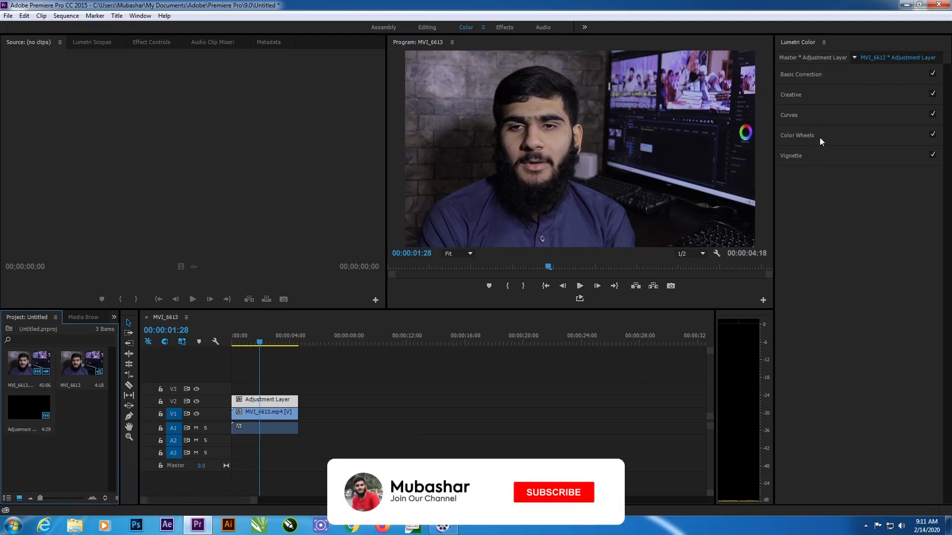
pyautogui.click(837, 75)
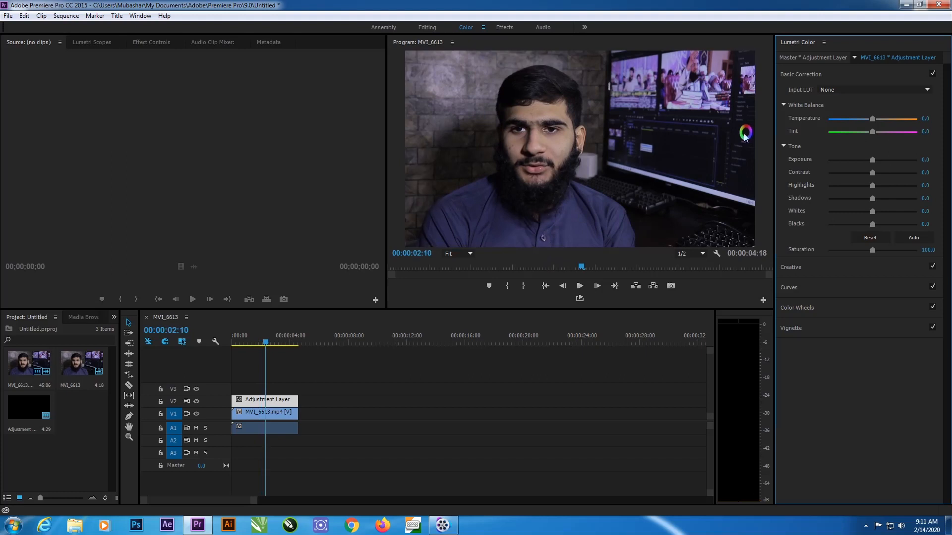
pyautogui.moveTo(873, 119); pyautogui.dragTo(864, 124)
pyautogui.moveTo(856, 127); pyautogui.dragTo(857, 127)
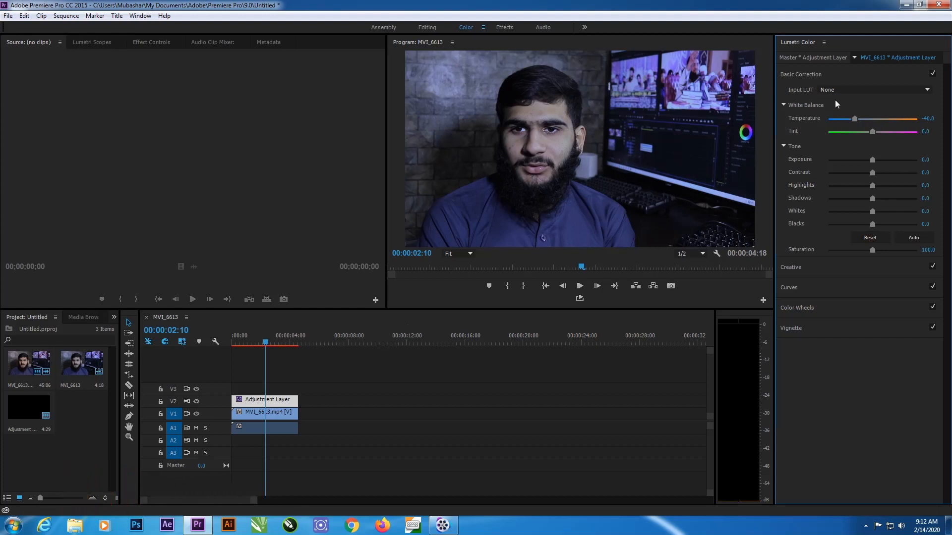
# Set the adjustment layer's tone to Exposure 1.3, Contrast 16.7, Highlights -58.9, Shadows -7.8, Whites 23.3 and Blacks -13.3
pyautogui.moveTo(872, 160); pyautogui.dragTo(885, 159)
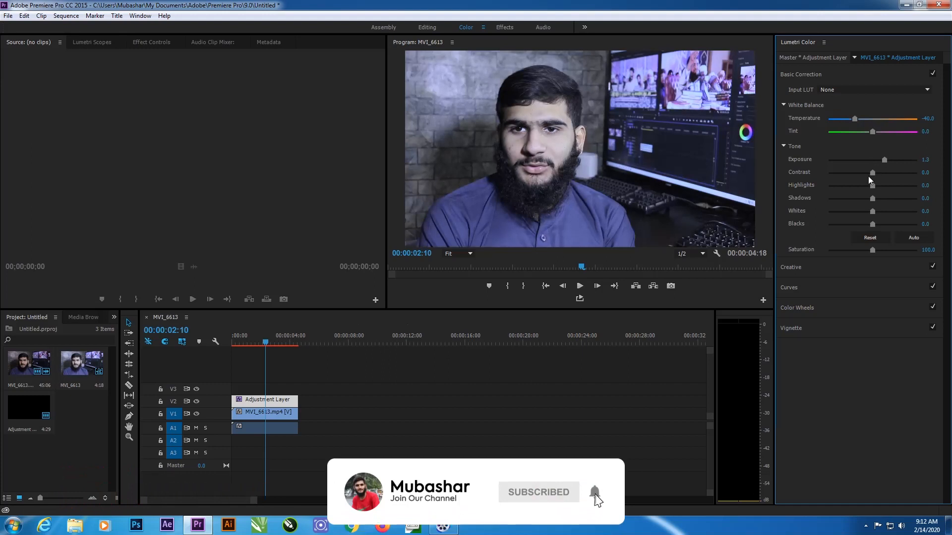
pyautogui.moveTo(869, 172); pyautogui.dragTo(882, 200)
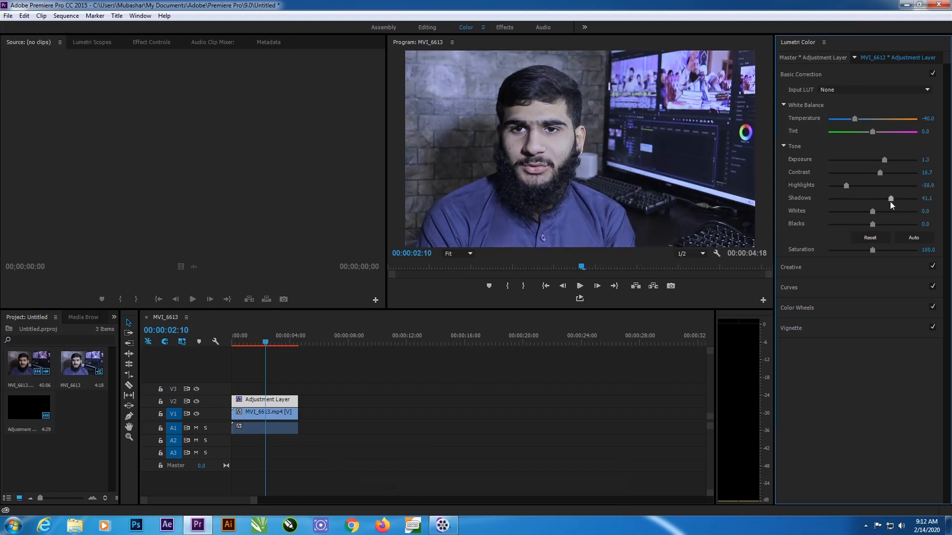
pyautogui.moveTo(880, 202); pyautogui.dragTo(861, 204)
pyautogui.moveTo(867, 199); pyautogui.dragTo(881, 213)
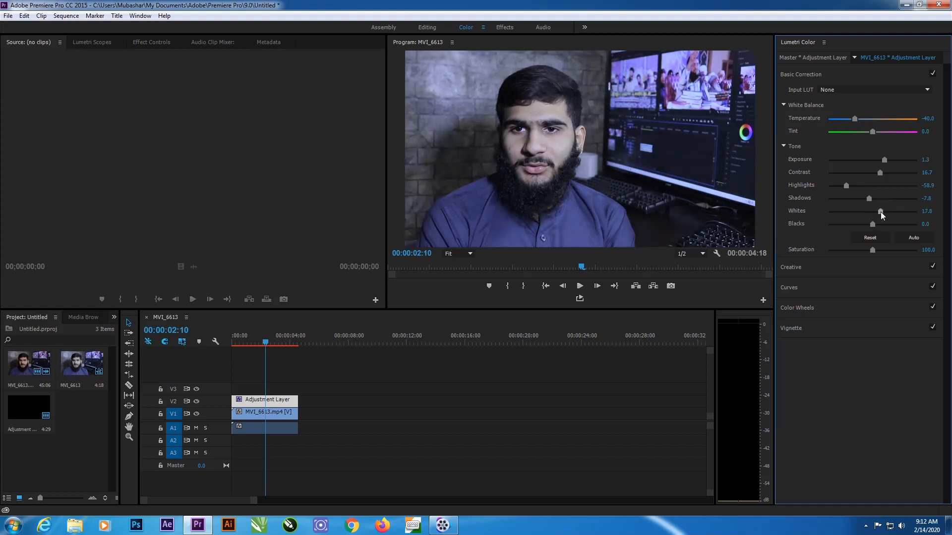
pyautogui.moveTo(873, 224); pyautogui.dragTo(866, 225)
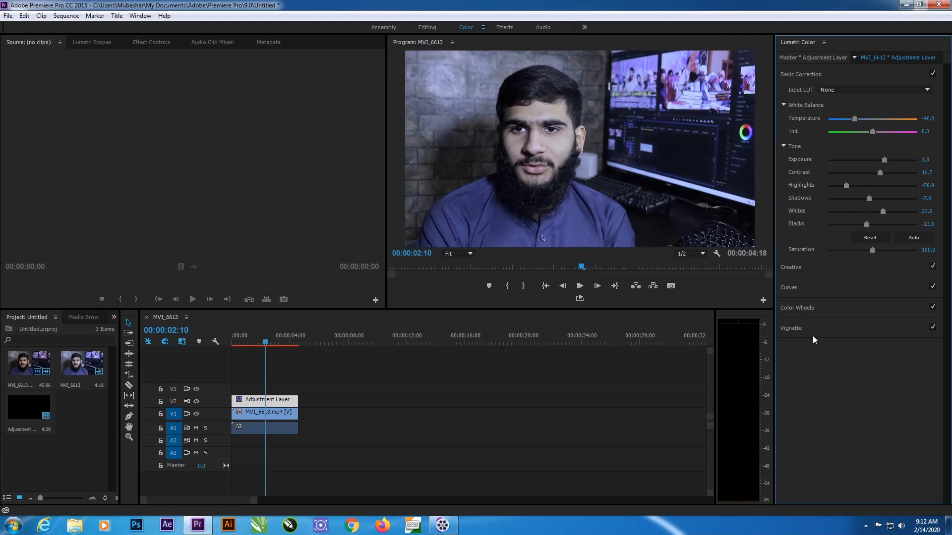
# In the Creative adjustments, set Faded Film 13.3, Sharpen 12.2, Vibrance 7.8 and Saturation 112.2, and shift the highlight tint towards blue
pyautogui.click(840, 274)
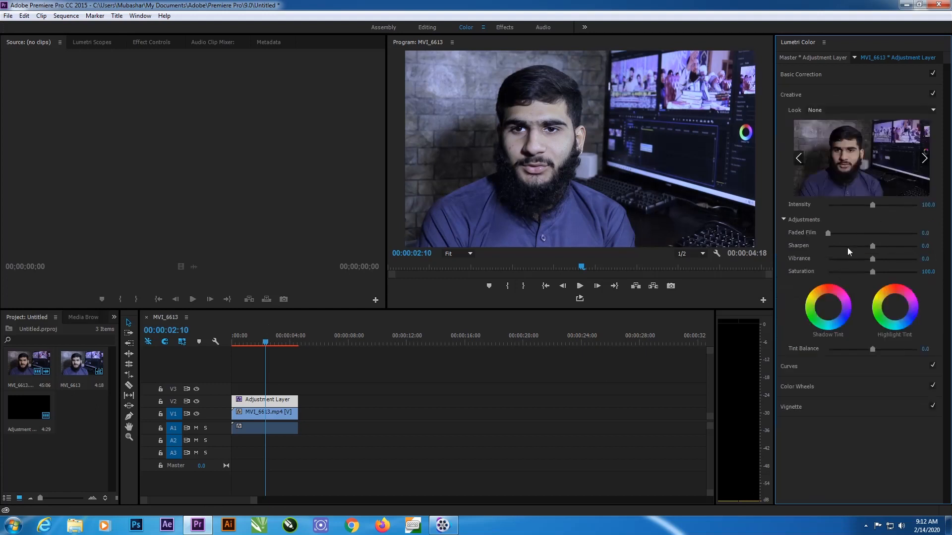
pyautogui.moveTo(828, 233); pyautogui.dragTo(838, 231)
pyautogui.moveTo(868, 245)
pyautogui.mouseDown()
pyautogui.moveTo(878, 244)
pyautogui.moveTo(873, 258)
pyautogui.mouseUp()
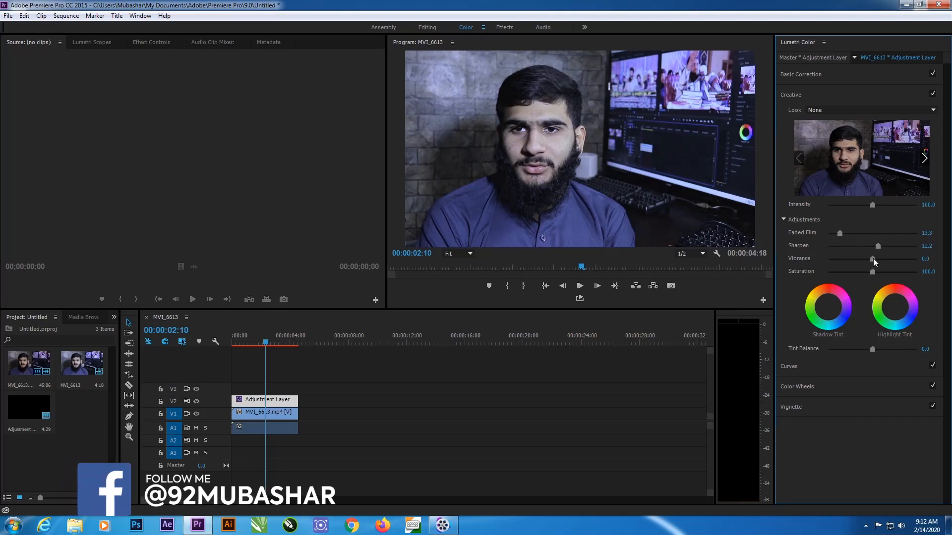
pyautogui.moveTo(872, 270); pyautogui.dragTo(878, 272)
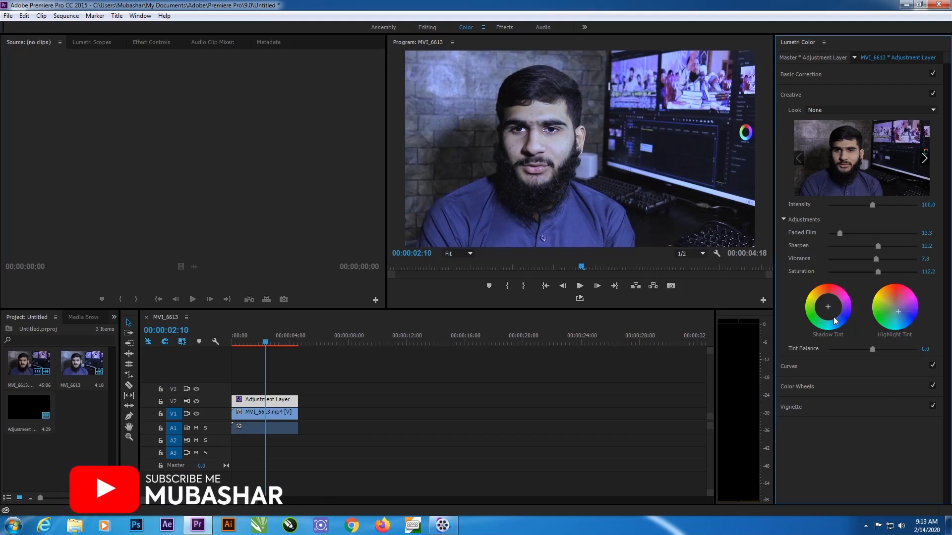
# Brighten the midtones with the master RGB curve, keeping a single control point raised above the diagonal
pyautogui.click(801, 366)
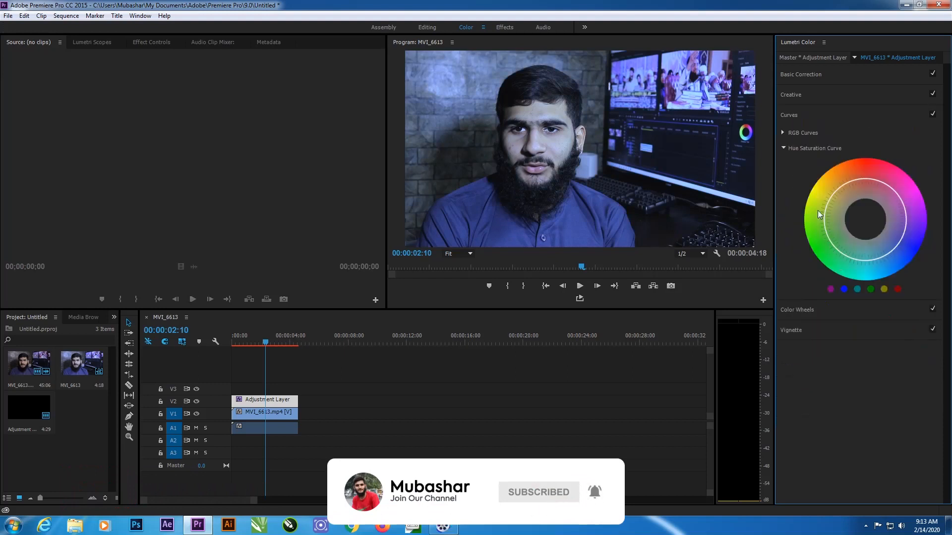
pyautogui.click(784, 133)
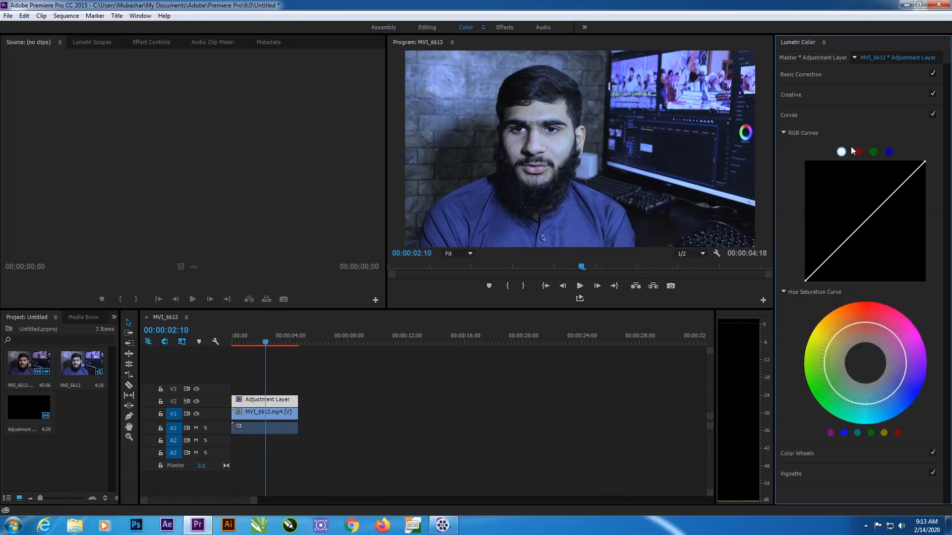
pyautogui.moveTo(875, 214); pyautogui.dragTo(883, 226)
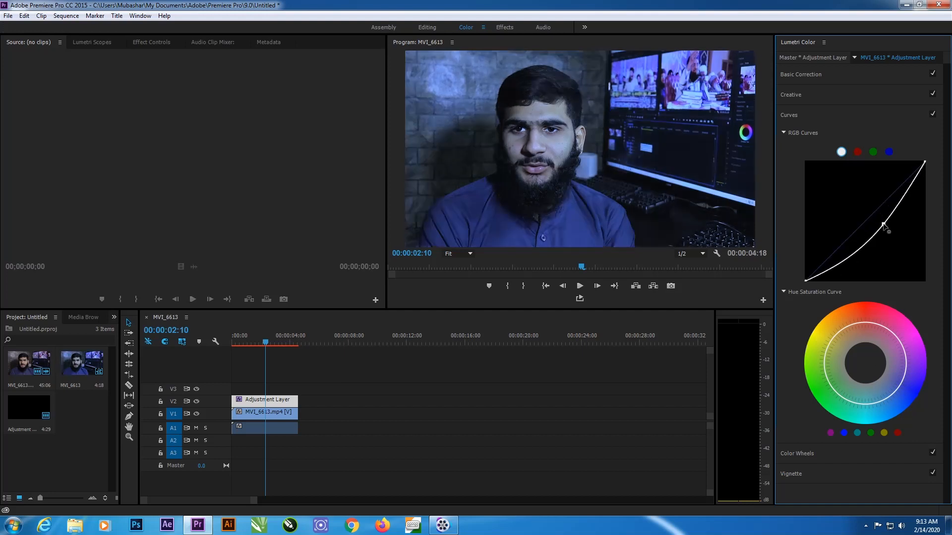
pyautogui.moveTo(883, 226); pyautogui.dragTo(866, 213)
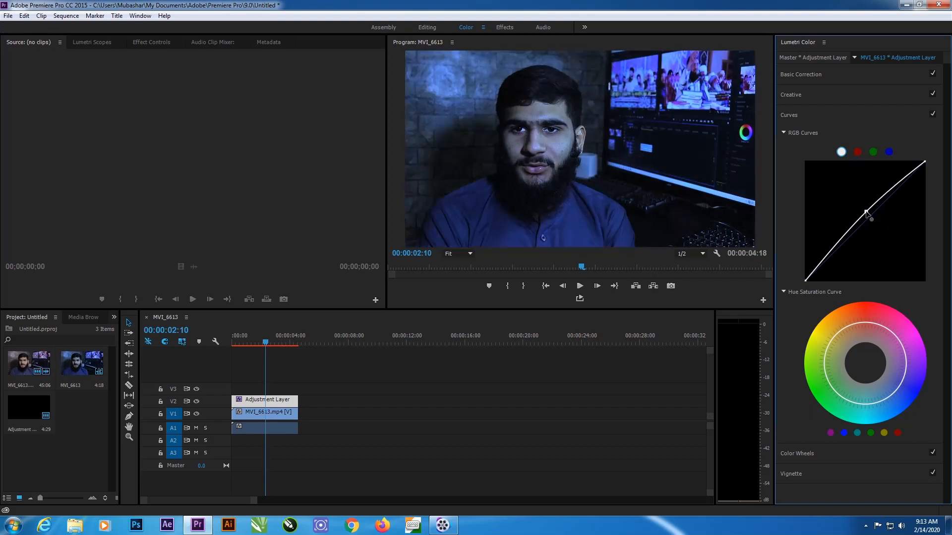
pyautogui.moveTo(865, 214); pyautogui.dragTo(854, 223)
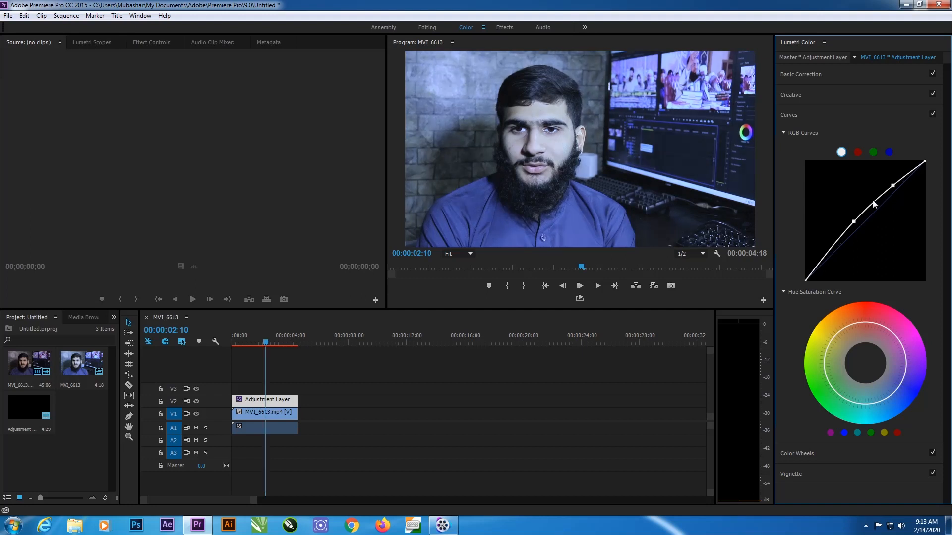
pyautogui.moveTo(874, 204)
pyautogui.mouseDown()
pyautogui.moveTo(884, 204)
pyautogui.moveTo(875, 196)
pyautogui.mouseUp()
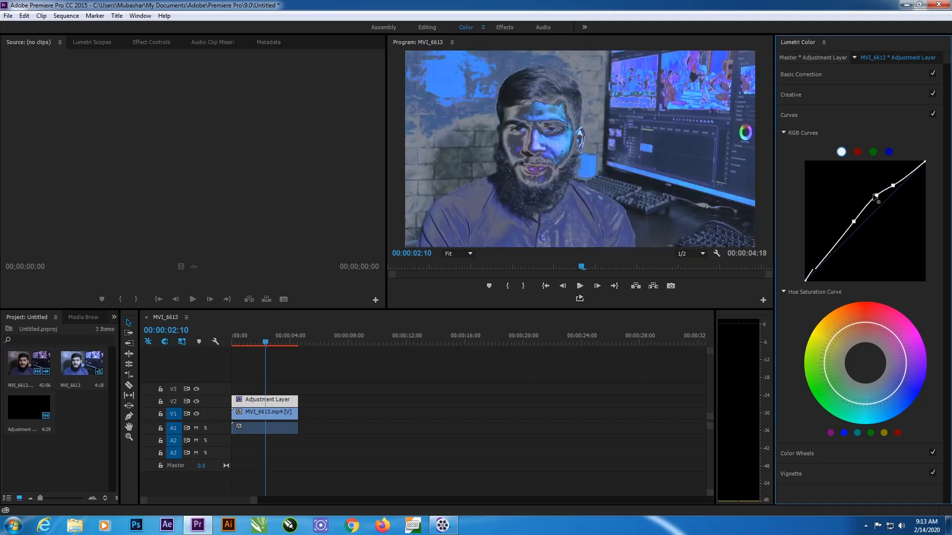
pyautogui.keyDown('ctrl'); pyautogui.click(876, 196); pyautogui.keyUp('ctrl')
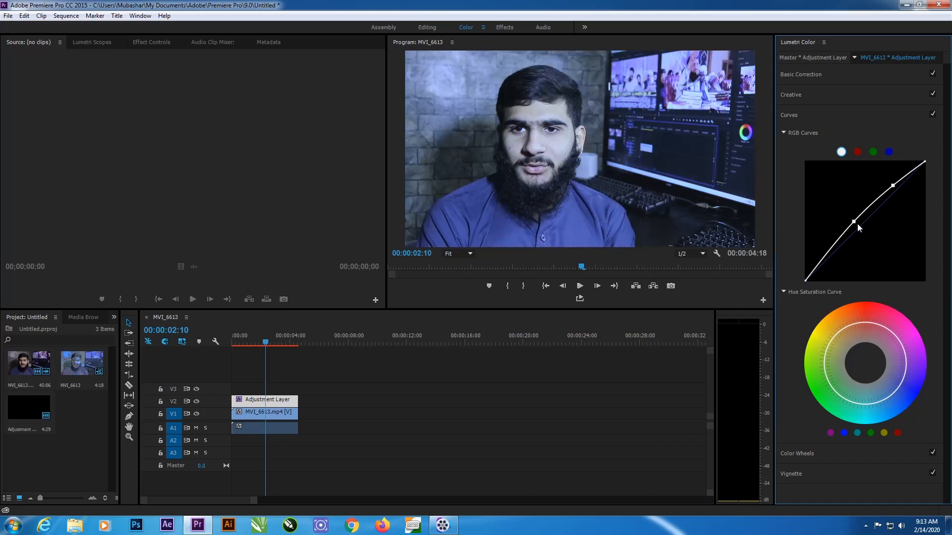
pyautogui.keyDown('ctrl'); pyautogui.click(893, 185); pyautogui.keyUp('ctrl')
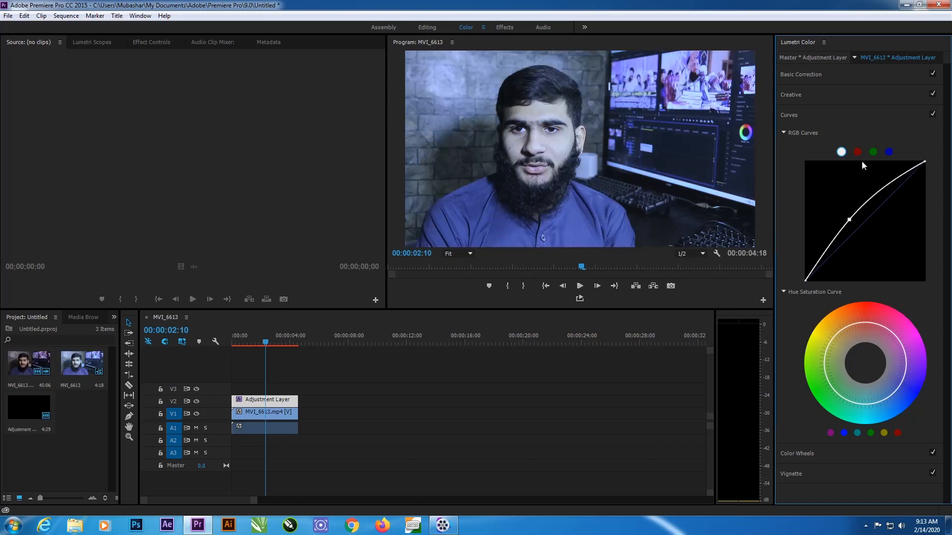
# Raise the midtones of the blue RGB curve slightly above the diagonal, and collapse the RGB curves
pyautogui.click(857, 152)
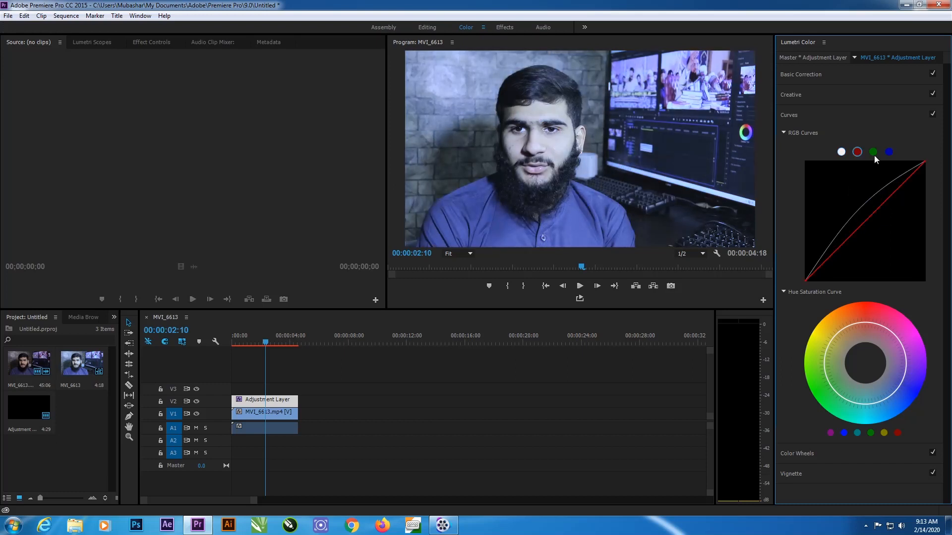
pyautogui.click(889, 152)
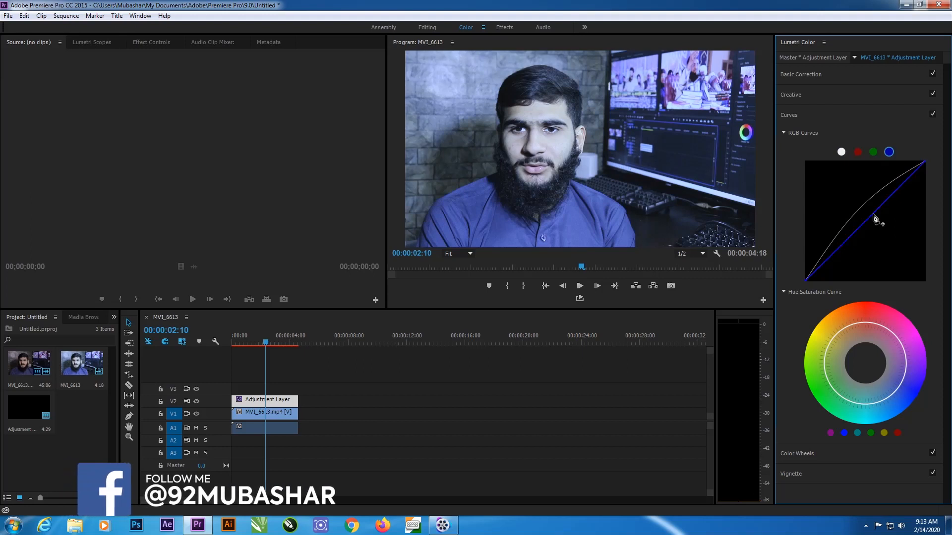
pyautogui.moveTo(874, 218); pyautogui.dragTo(887, 223)
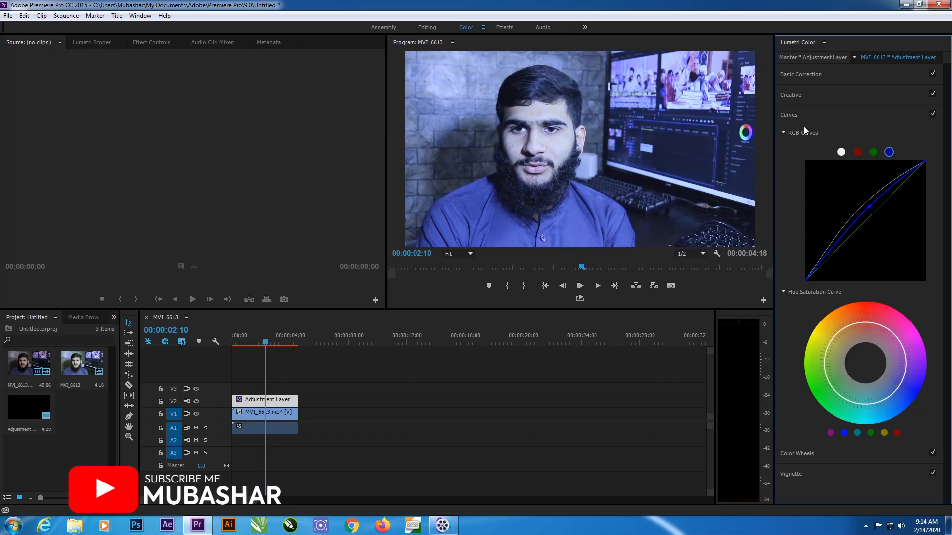
pyautogui.click(786, 133)
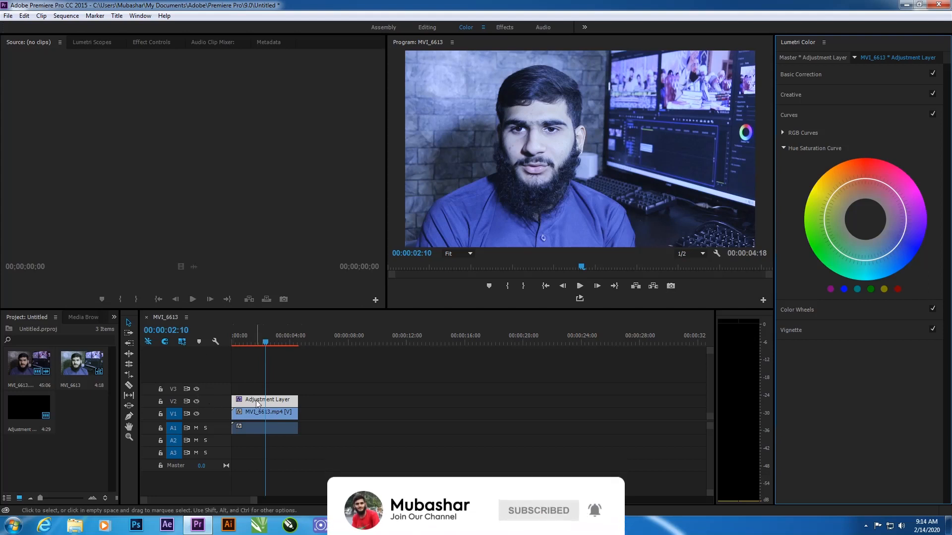
# Compare the footage with and without the grade by toggling the adjustment layer track's visibility
pyautogui.click(196, 402)
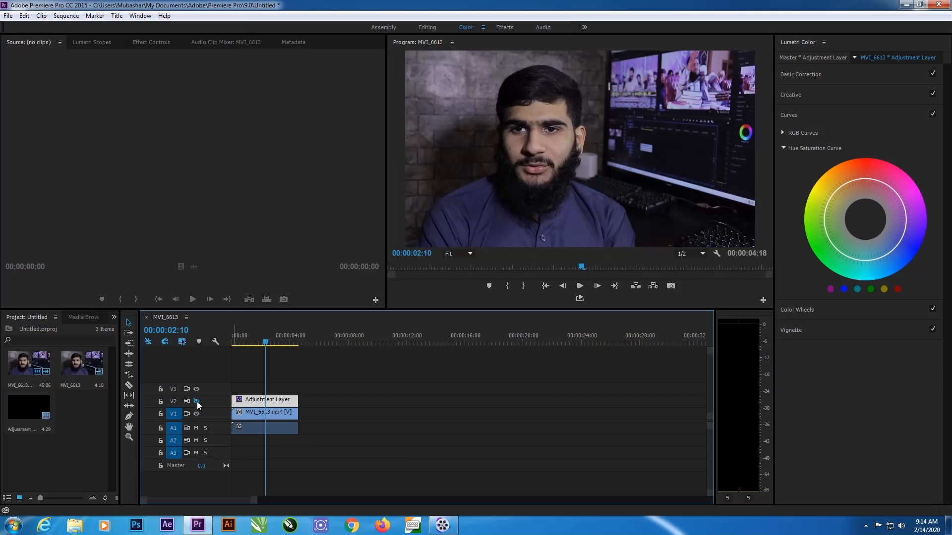
pyautogui.click(197, 402)
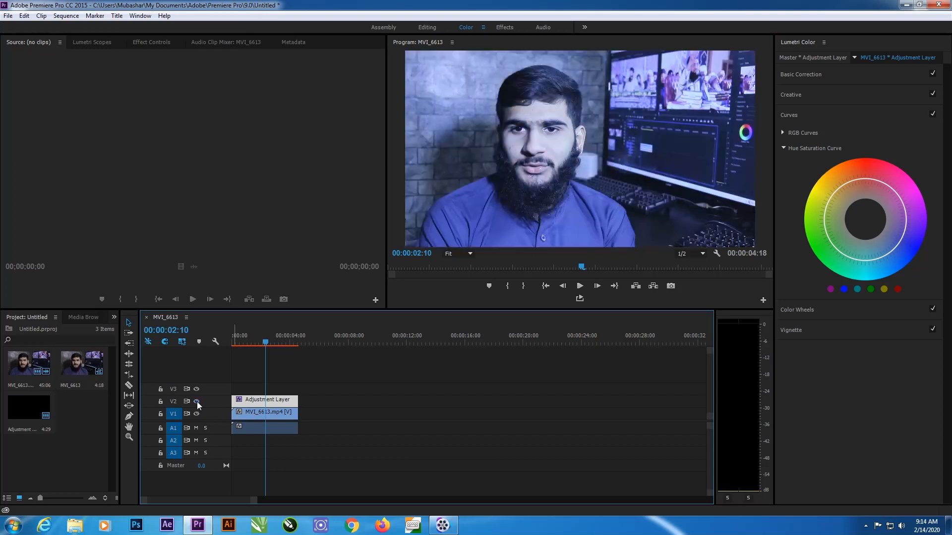
pyautogui.moveTo(268, 342)
pyautogui.mouseDown()
pyautogui.moveTo(242, 343)
pyautogui.moveTo(258, 344)
pyautogui.mouseUp()
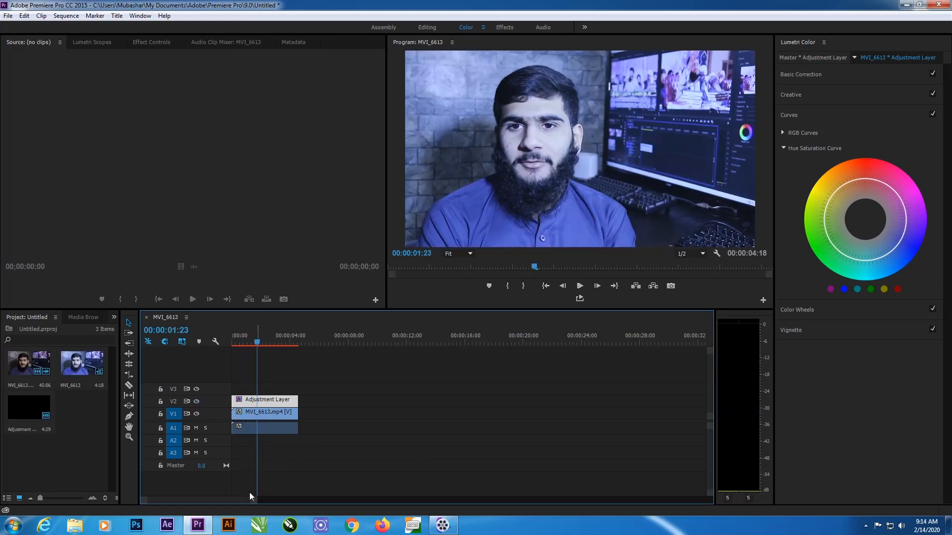
pyautogui.moveTo(256, 500); pyautogui.dragTo(256, 497)
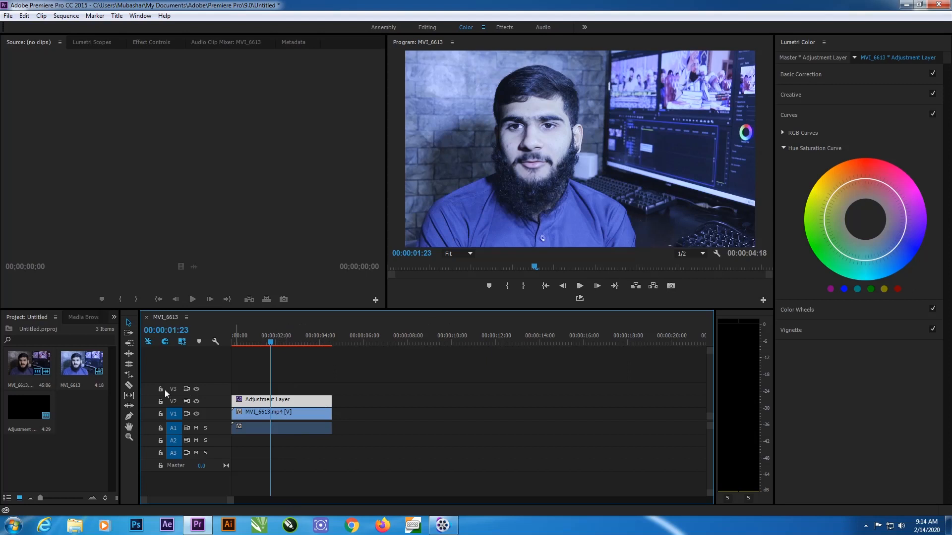
pyautogui.click(195, 404)
pyautogui.click(195, 404)
pyautogui.click(194, 403)
pyautogui.click(195, 403)
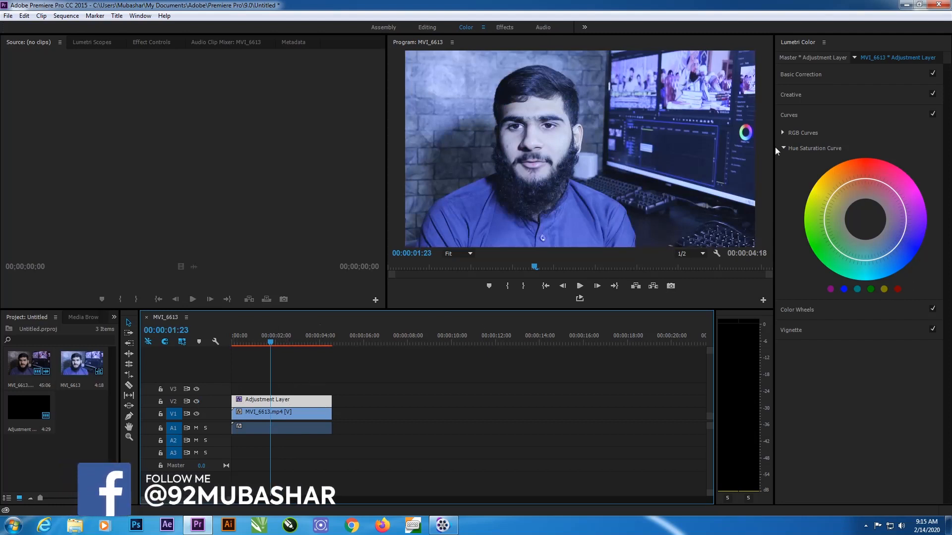
# Start exporting the Lumetri grade as a .cube LUT, with the Desktop as the save location
pyautogui.click(824, 43)
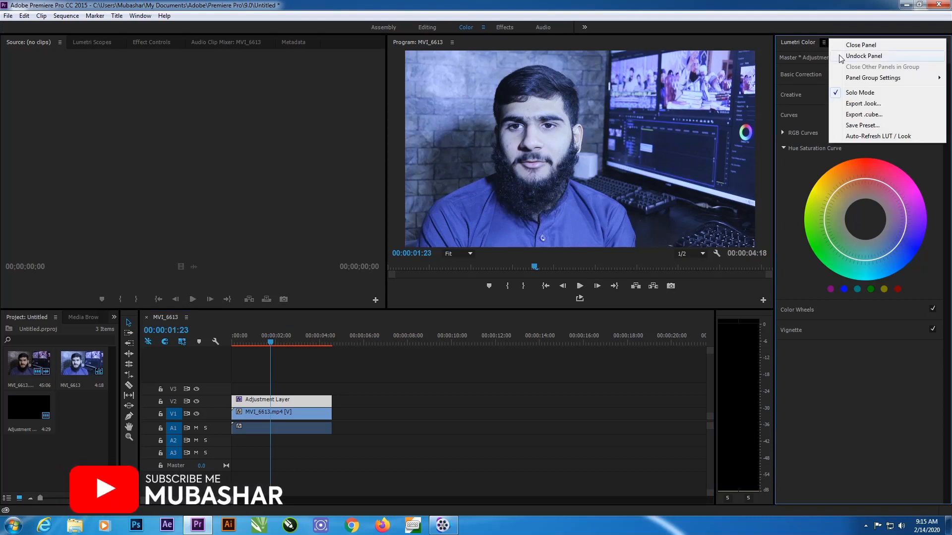
pyautogui.click(867, 116)
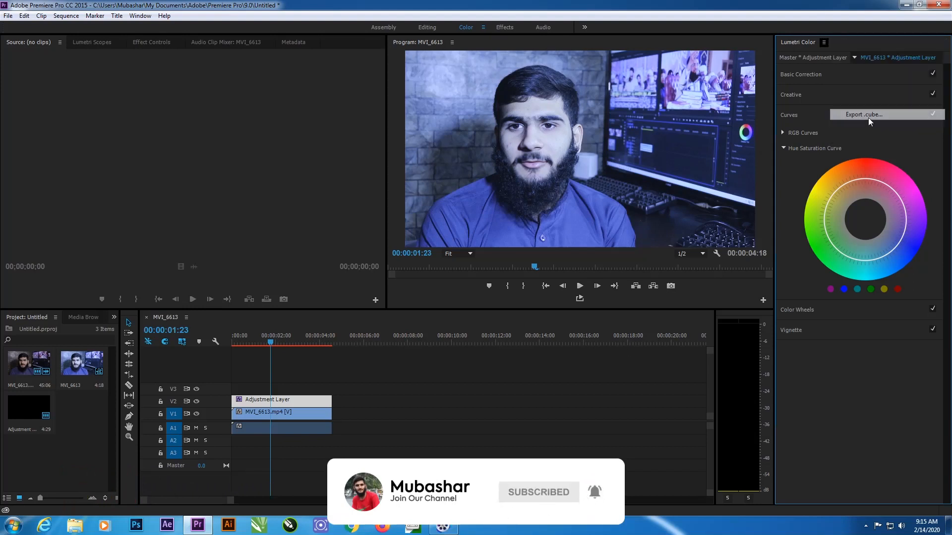
pyautogui.moveTo(459, 135); pyautogui.dragTo(525, 112)
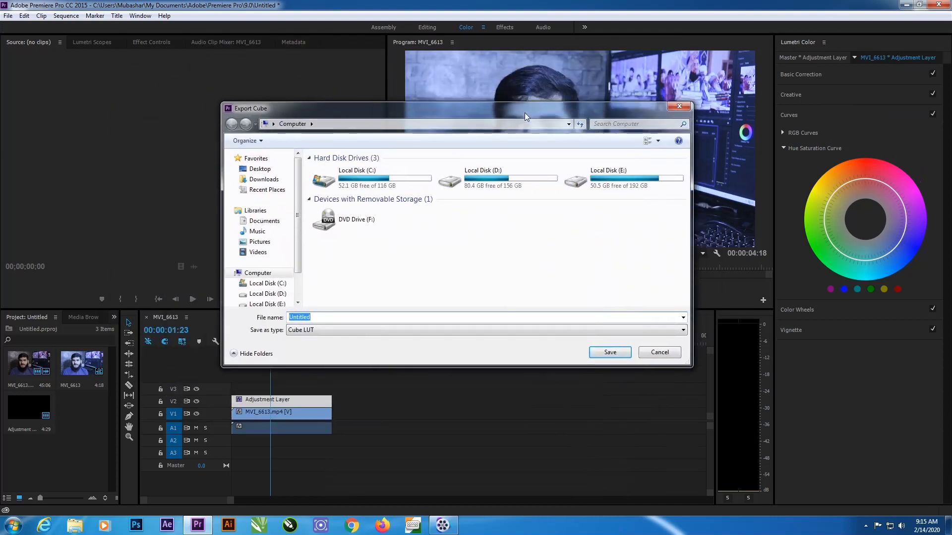
pyautogui.click(272, 172)
# Name the exported Cube LUT file "MY LUT"
pyautogui.click(312, 316)
pyautogui.write('mu')
pyautogui.press('BackSpace')
pyautogui.press('BackSpace')
pyautogui.write('MY lu')
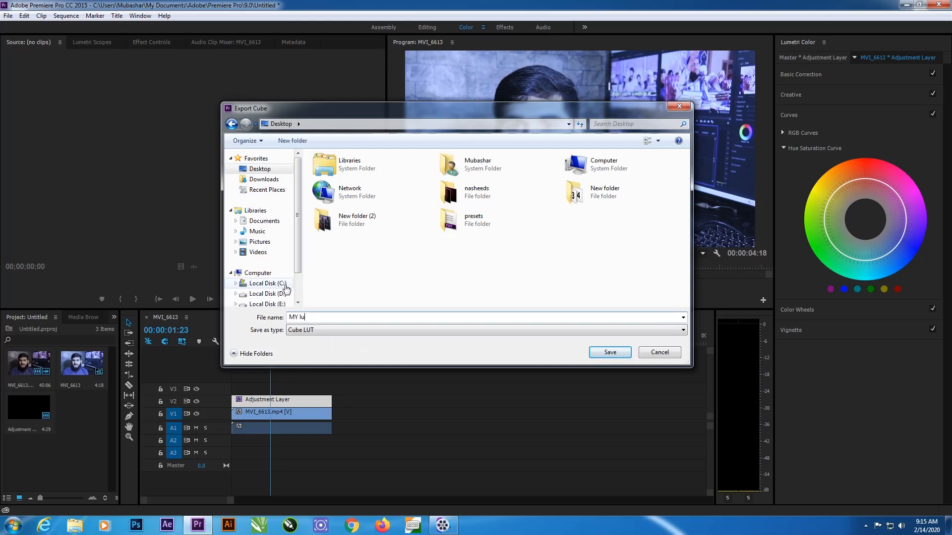
pyautogui.write('LUT')
pyautogui.moveTo(317, 111); pyautogui.dragTo(273, 92)
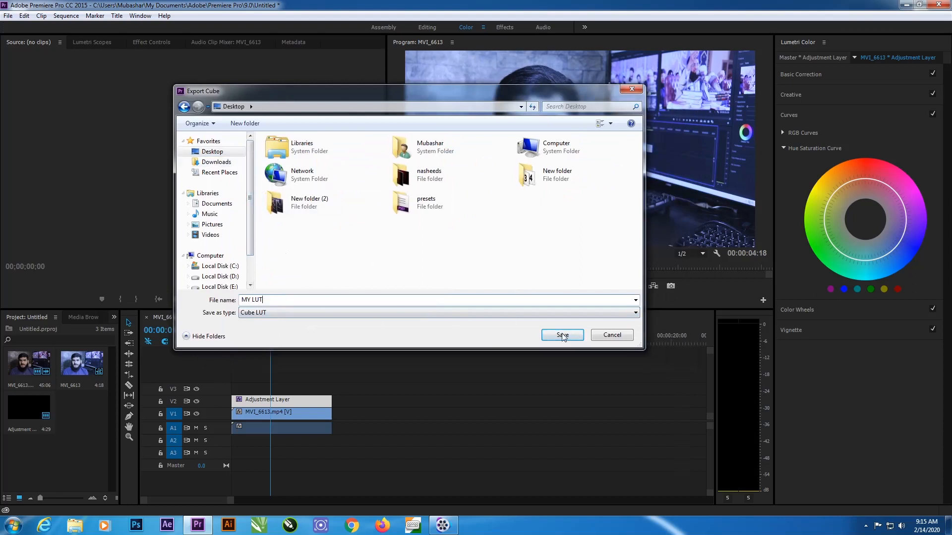
# Create a new folder on the Desktop with the default name and save the LUT inside it
pyautogui.click(245, 123)
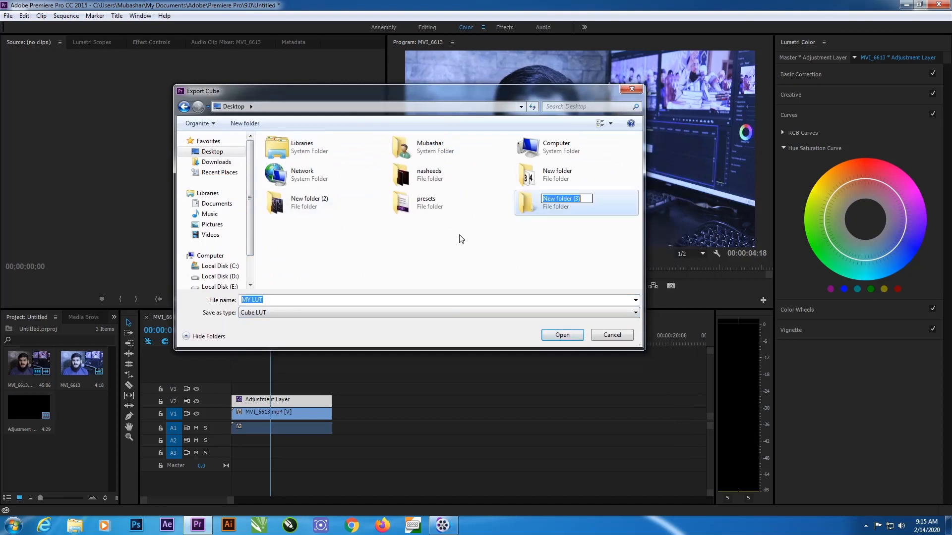
pyautogui.doubleClick(527, 207)
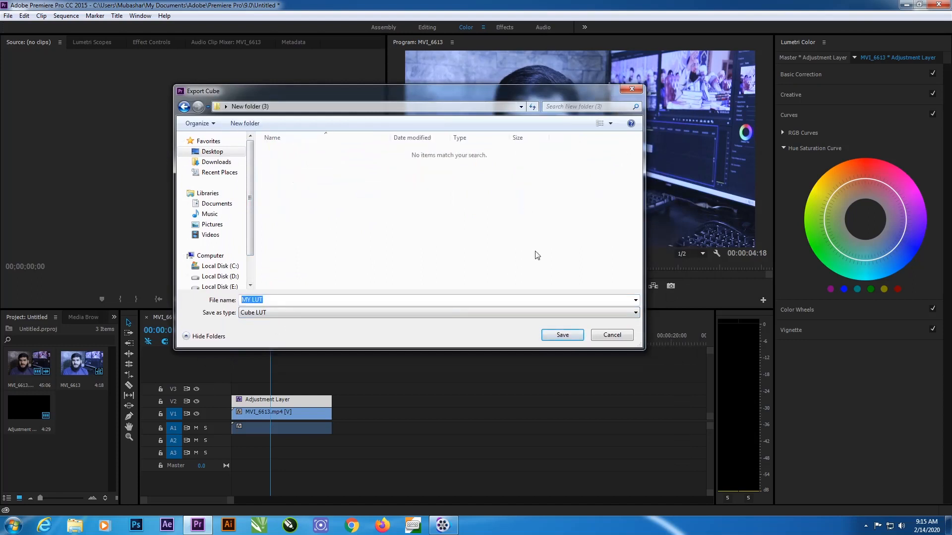
pyautogui.click(568, 336)
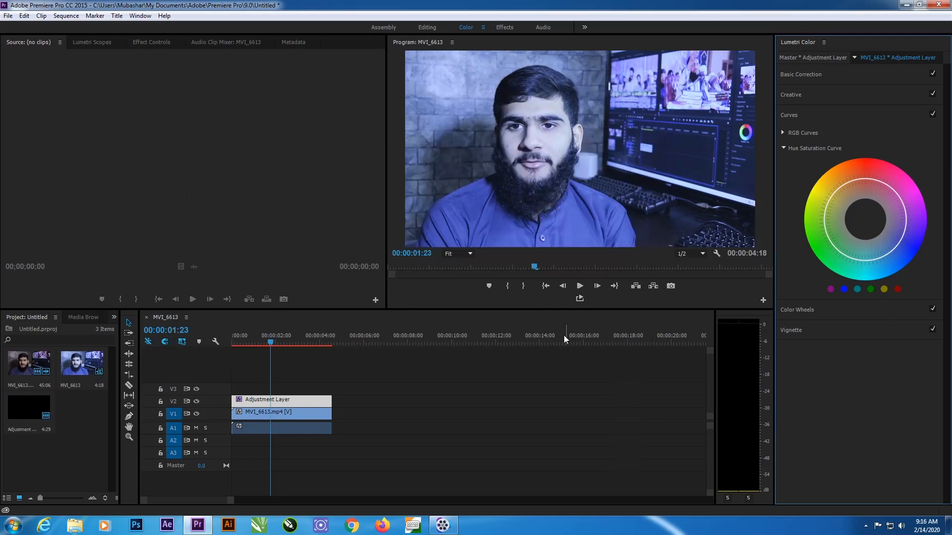
# Minimize Premiere Pro, open New folder (3) on the desktop and view the exported LUT file as a large icon in a maximized window
pyautogui.click(906, 5)
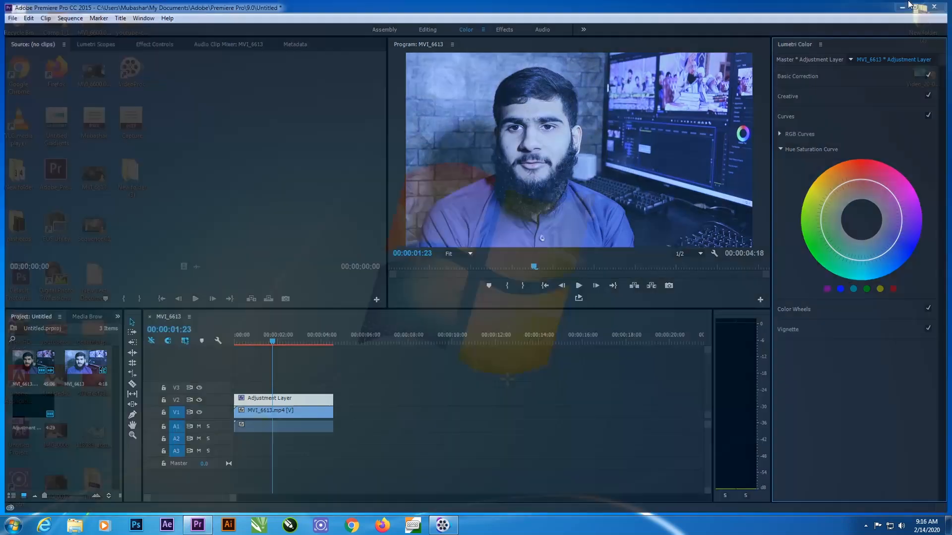
pyautogui.doubleClick(126, 173)
pyautogui.click(654, 76)
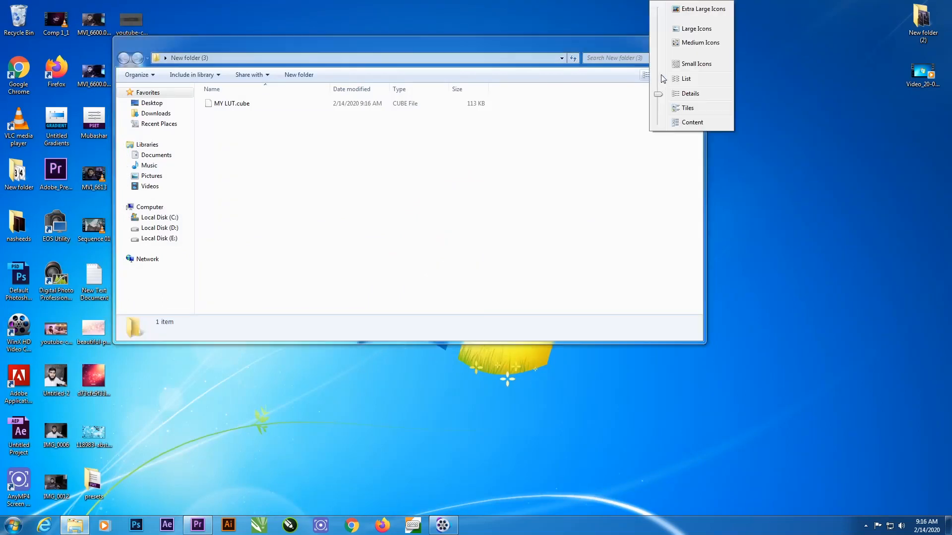
pyautogui.click(683, 29)
pyautogui.click(672, 41)
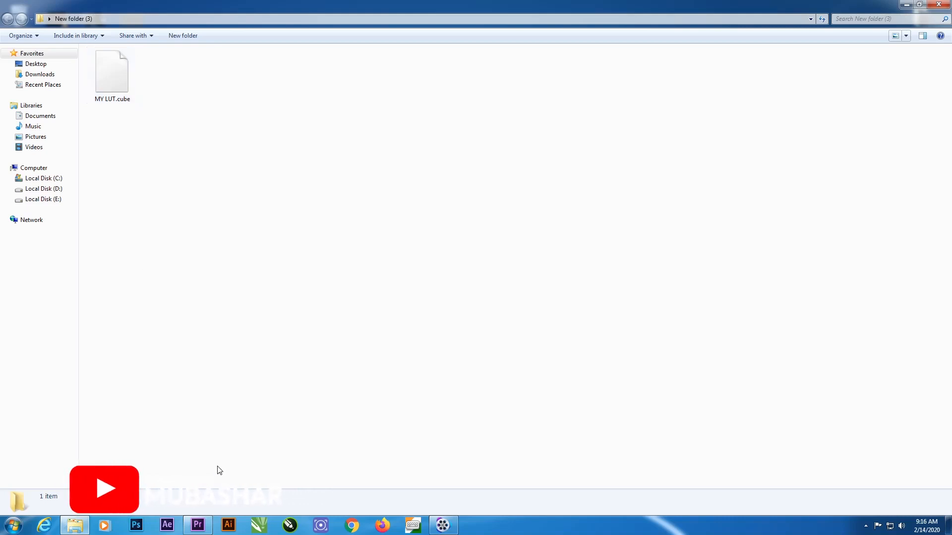
# Return to Premiere Pro and remove the motion, opacity and video effects from the adjustment layer
pyautogui.click(194, 528)
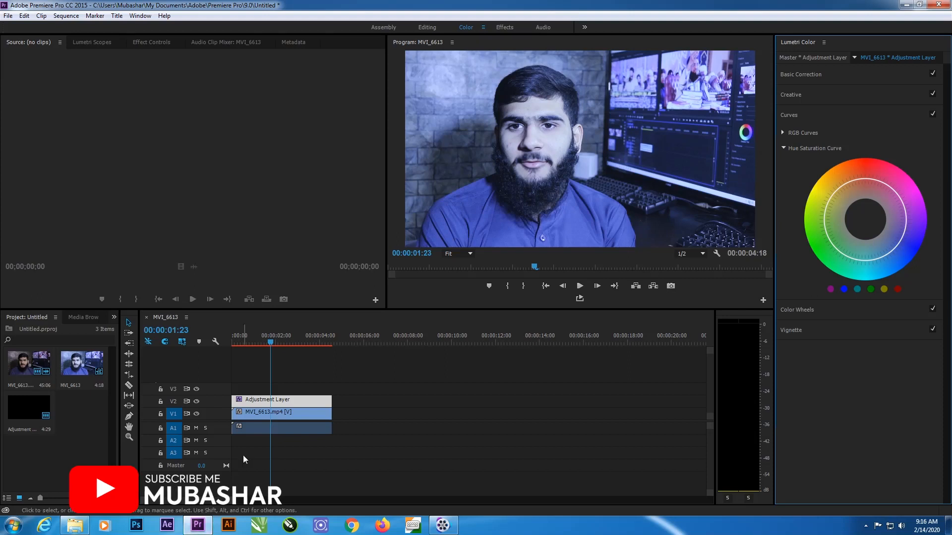
pyautogui.rightClick(293, 405)
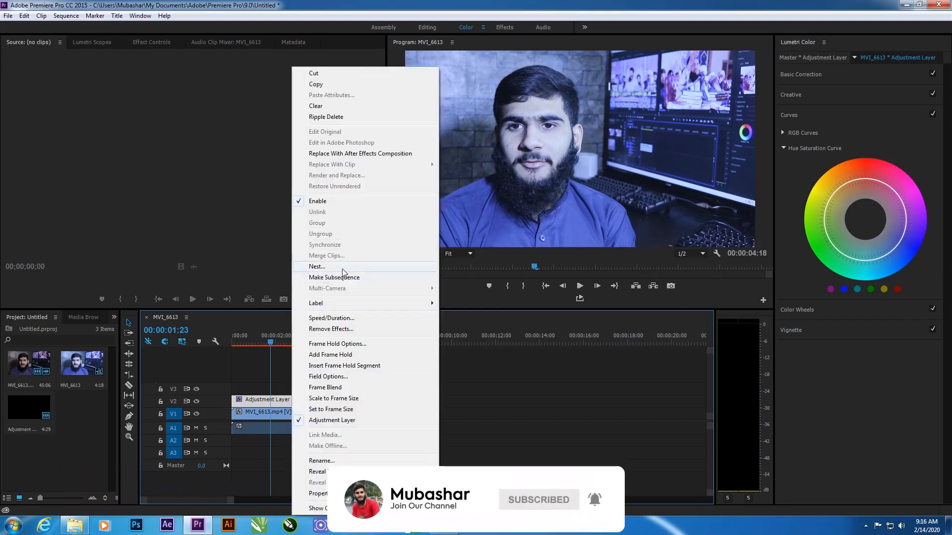
pyautogui.click(359, 329)
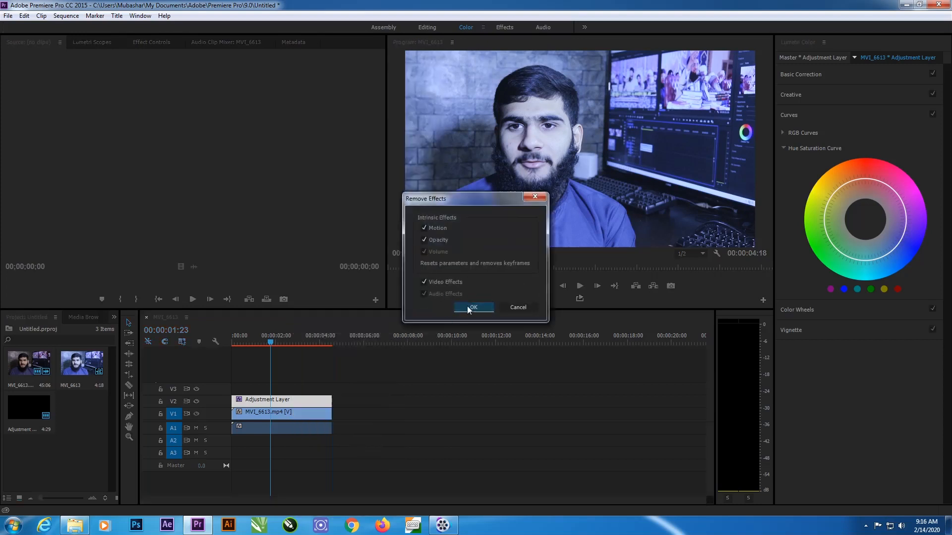
pyautogui.click(467, 306)
# Move the playhead to 00:00:01:13 and expand the Basic Correction settings in place of Curves
pyautogui.moveTo(261, 344)
pyautogui.mouseDown()
pyautogui.moveTo(227, 351)
pyautogui.moveTo(287, 353)
pyautogui.moveTo(263, 351)
pyautogui.mouseUp()
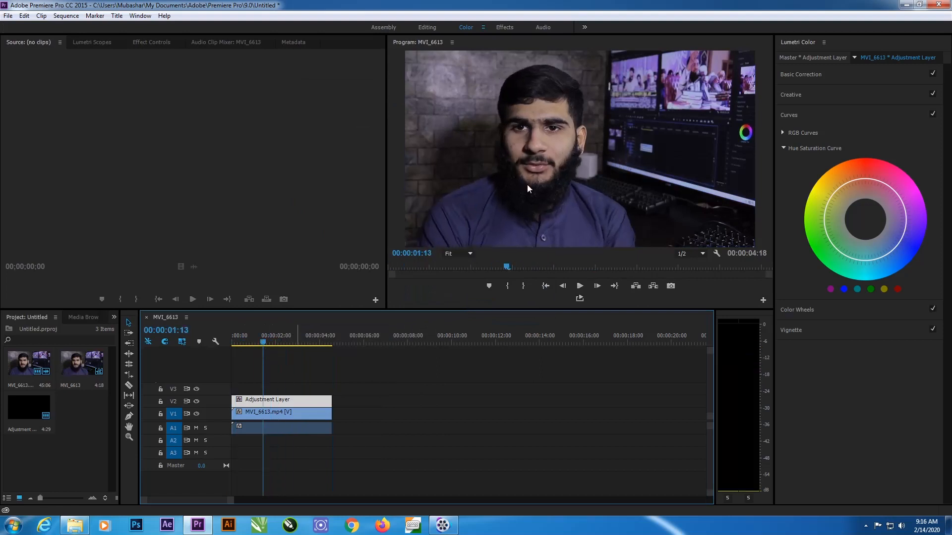
pyautogui.click(799, 116)
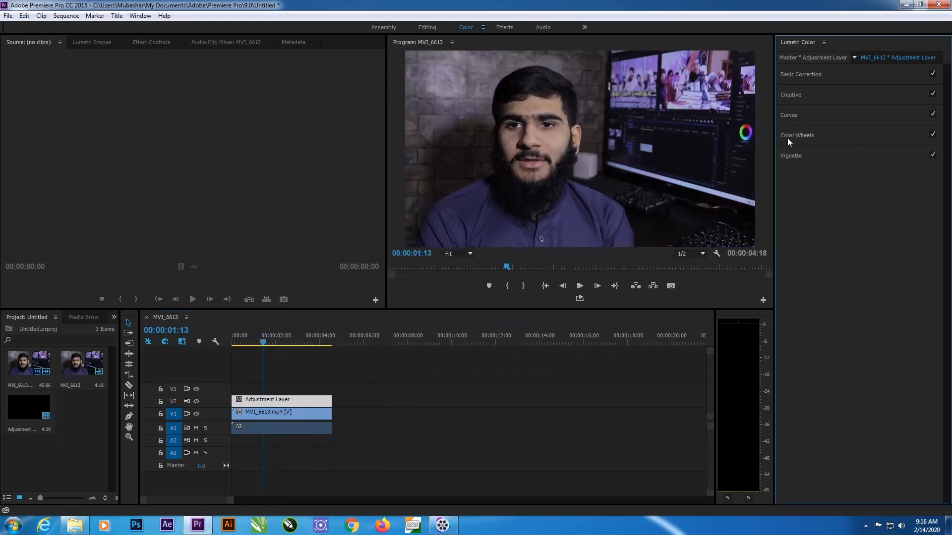
pyautogui.click(846, 76)
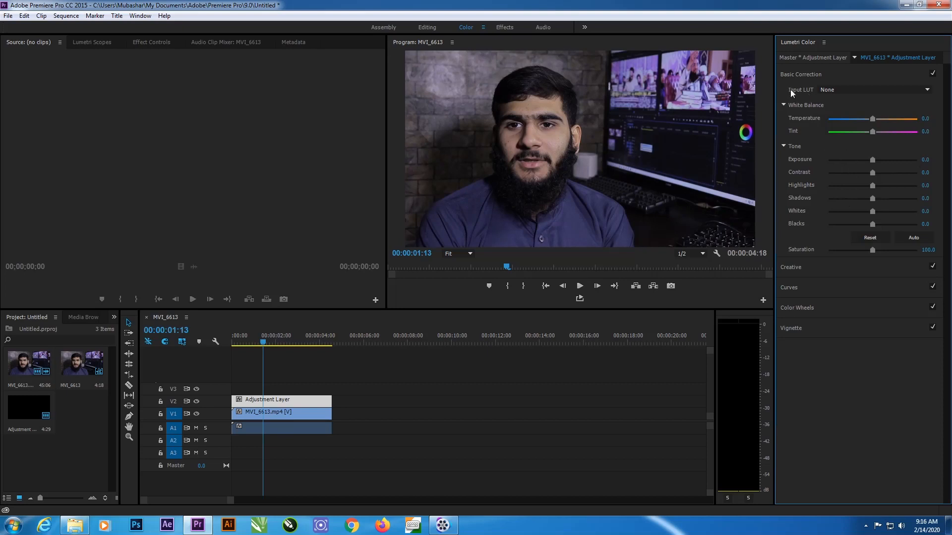
# Try the ARRI ALEXA - SL - PROFILE and CANON 7D - SL - PROFILE input LUTs, and reset the input LUT to None
pyautogui.click(826, 90)
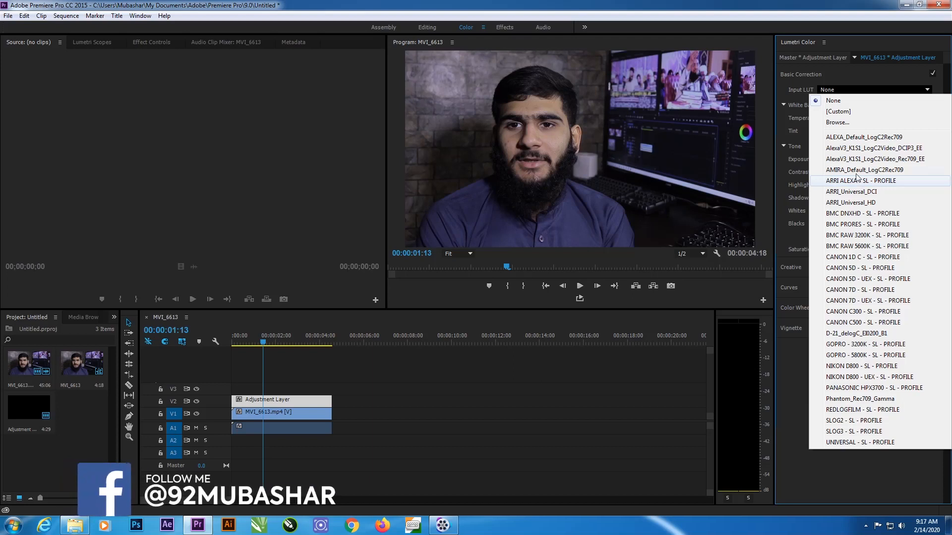
pyautogui.click(857, 178)
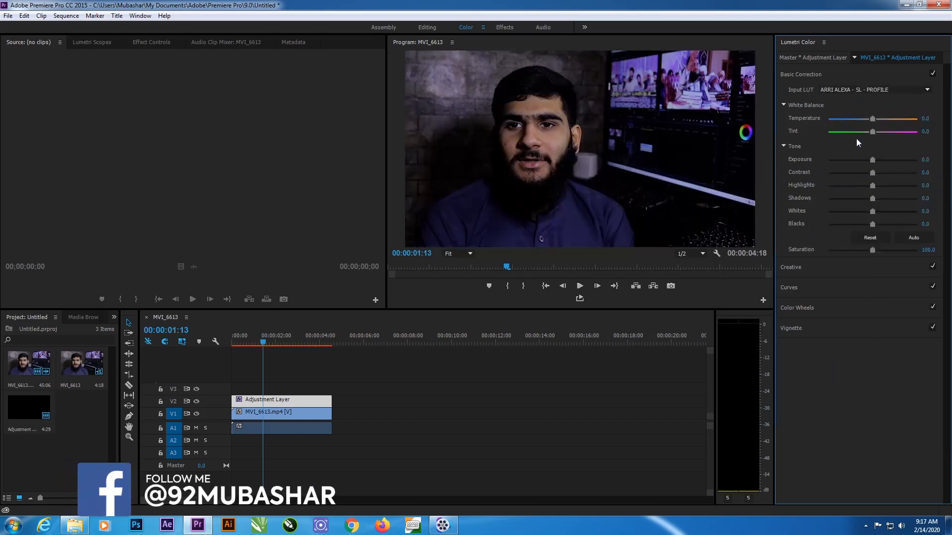
pyautogui.click(866, 79)
pyautogui.click(859, 79)
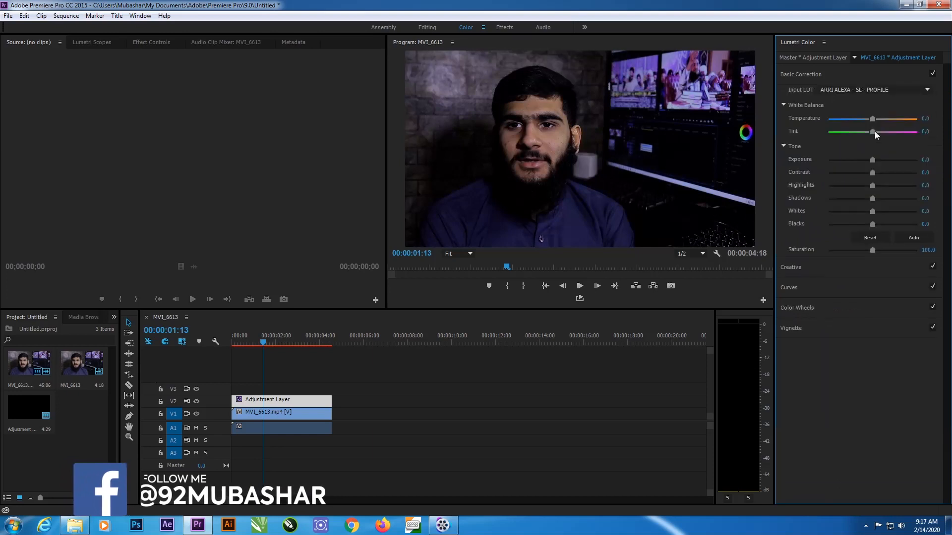
pyautogui.click(865, 91)
pyautogui.click(860, 290)
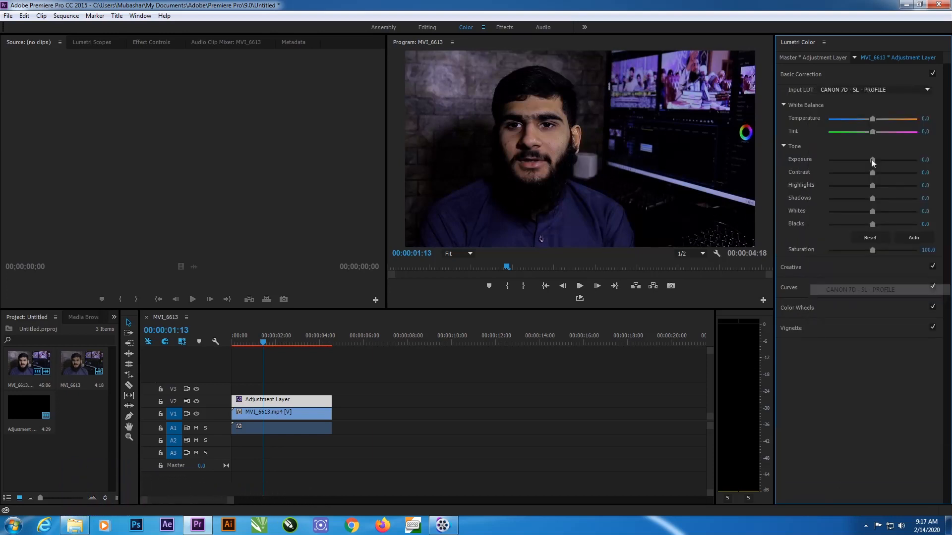
pyautogui.click(863, 88)
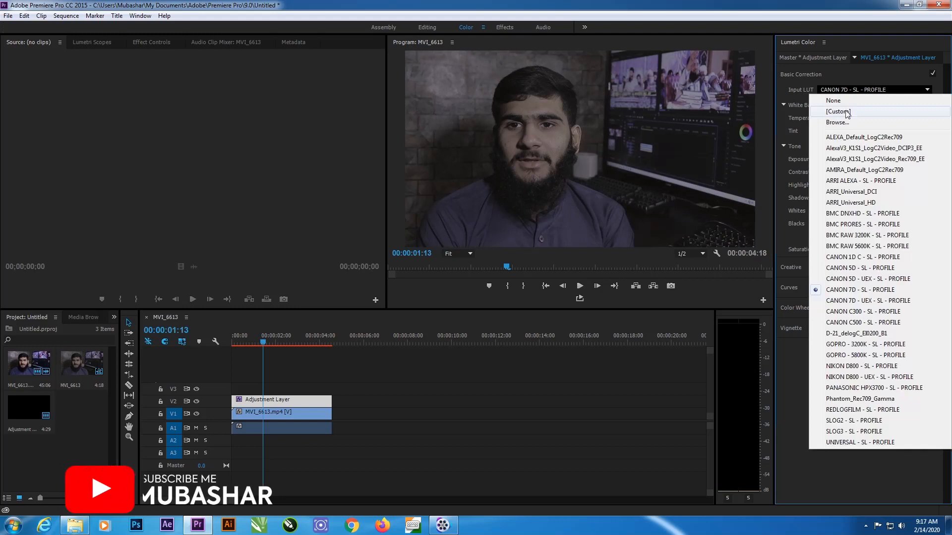
pyautogui.click(842, 99)
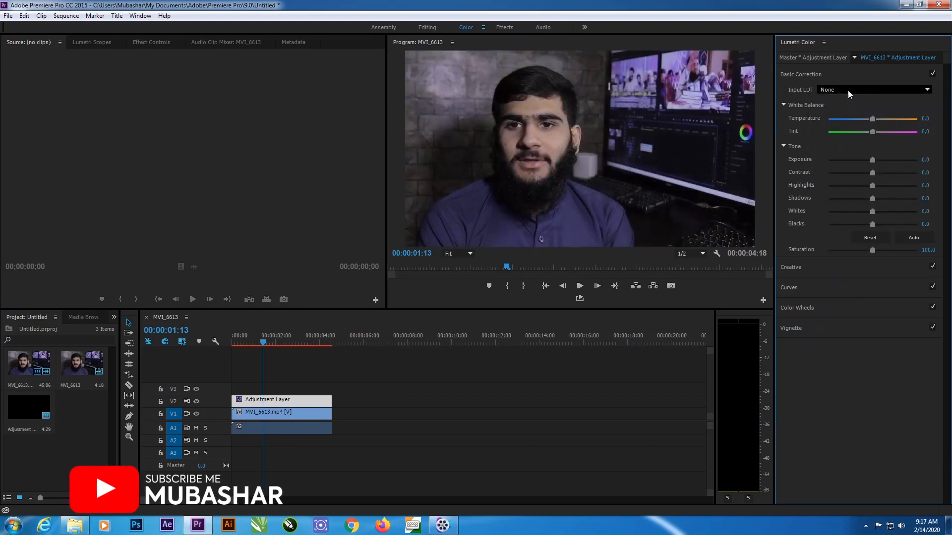
# Load MY LUT.cube from New folder (3) on the Desktop as the adjustment layer's input LUT
pyautogui.click(848, 90)
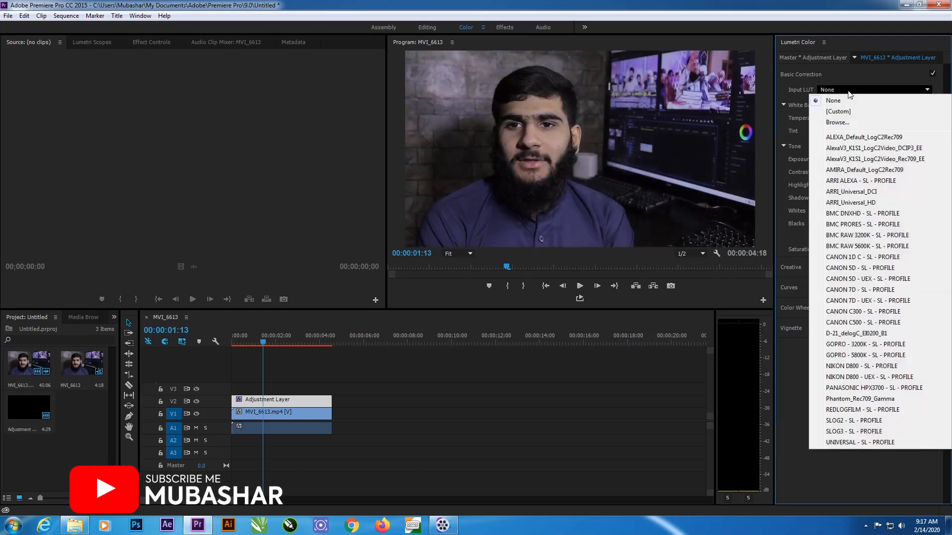
pyautogui.click(843, 123)
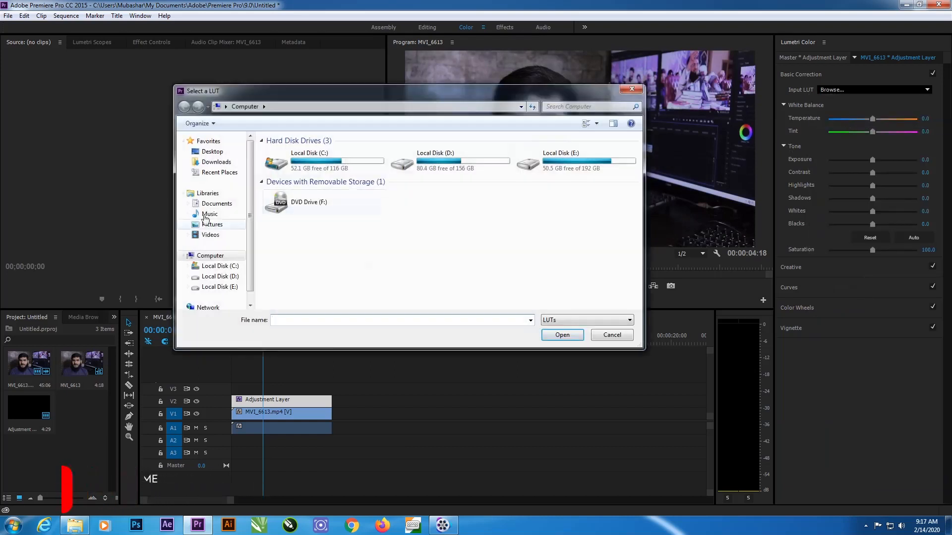
pyautogui.click(213, 151)
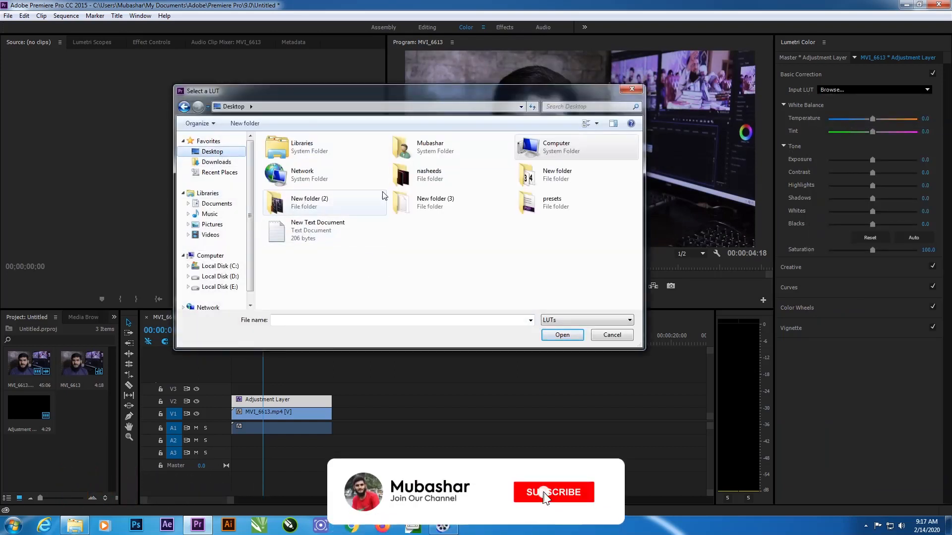
pyautogui.doubleClick(427, 213)
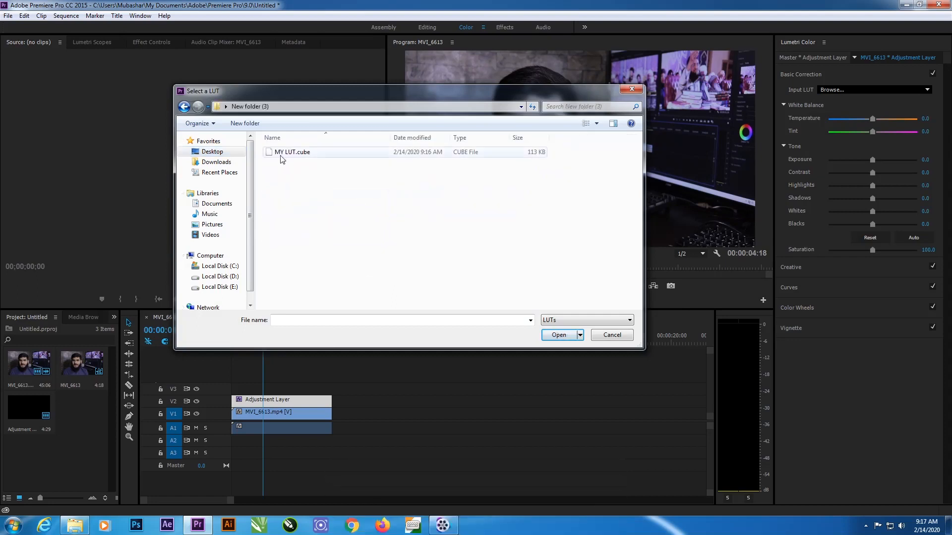
pyautogui.click(306, 158)
pyautogui.click(566, 337)
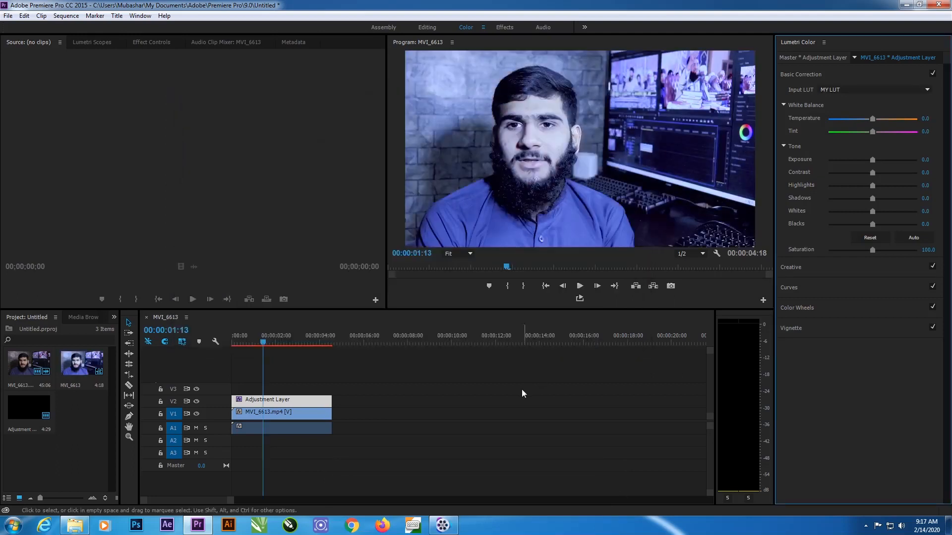
# Compare the footage with and without the LUT by toggling track V2's visibility, and play the sequence from the start
pyautogui.click(196, 401)
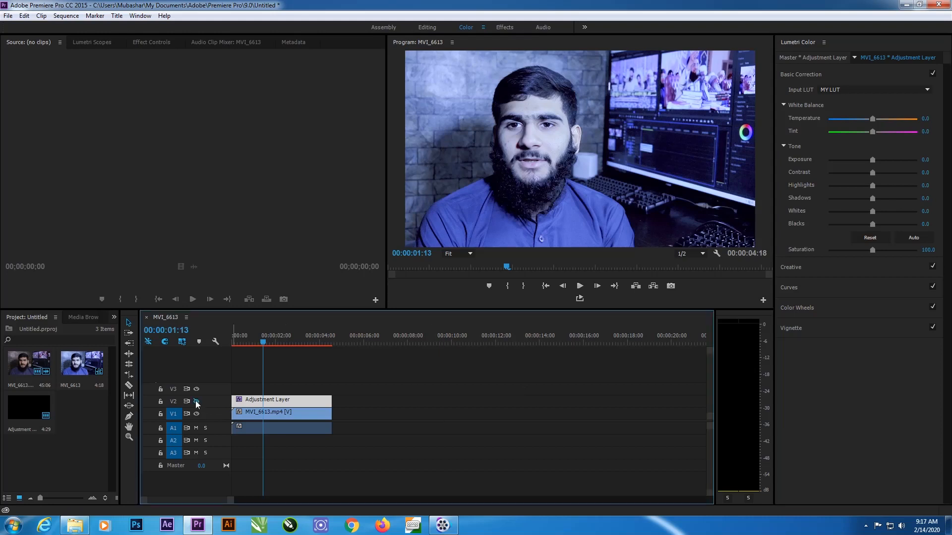
pyautogui.click(197, 400)
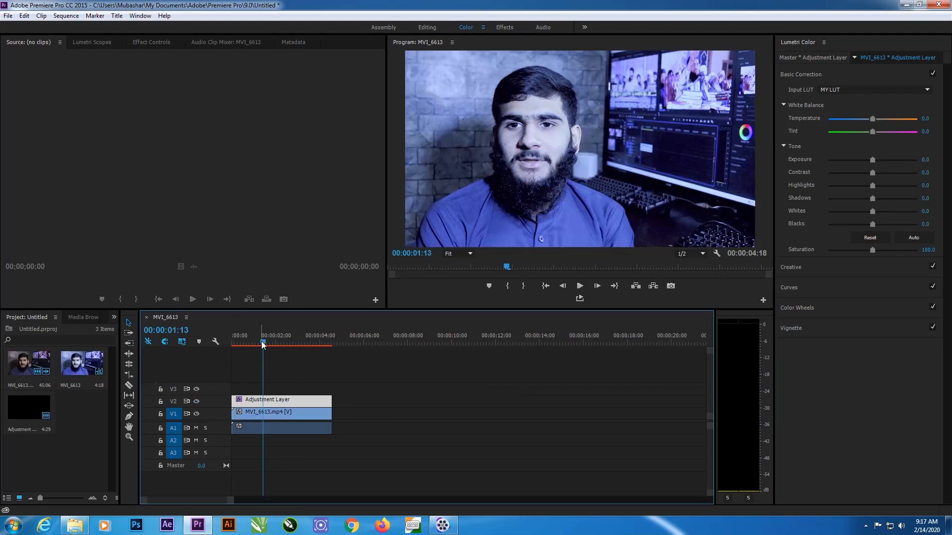
pyautogui.press('Home')
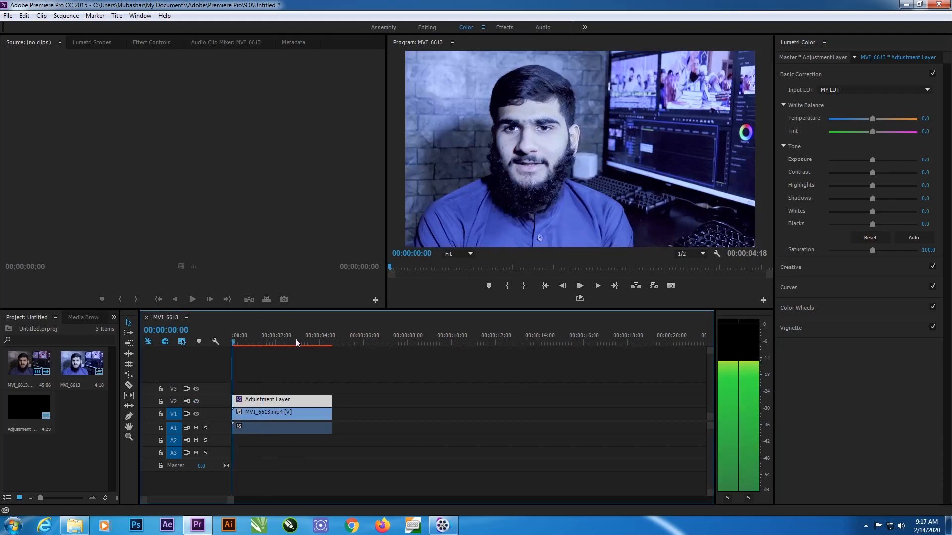
pyautogui.click(579, 288)
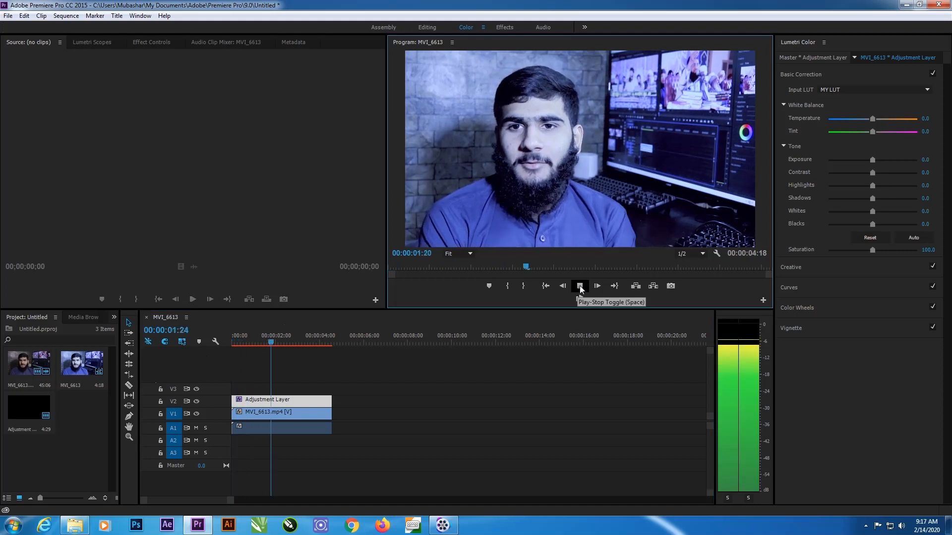
pyautogui.click(579, 286)
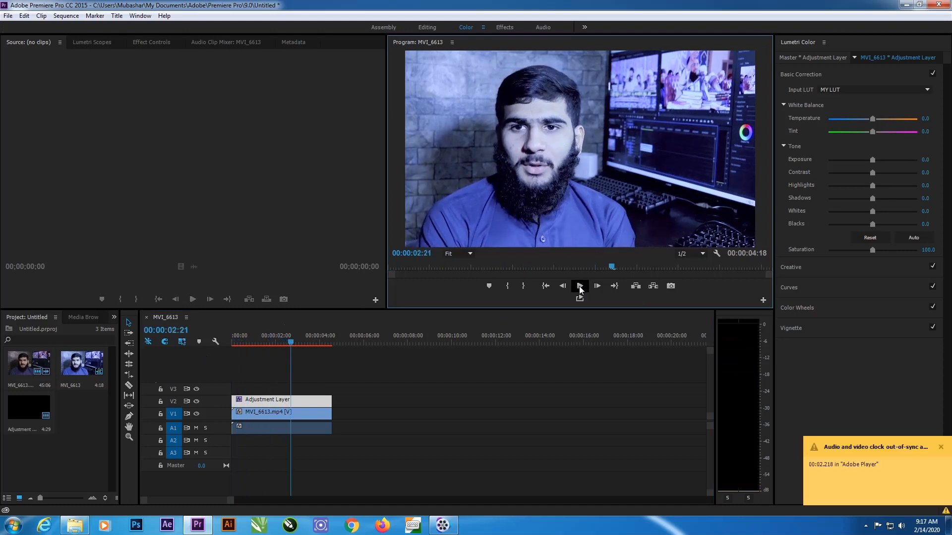